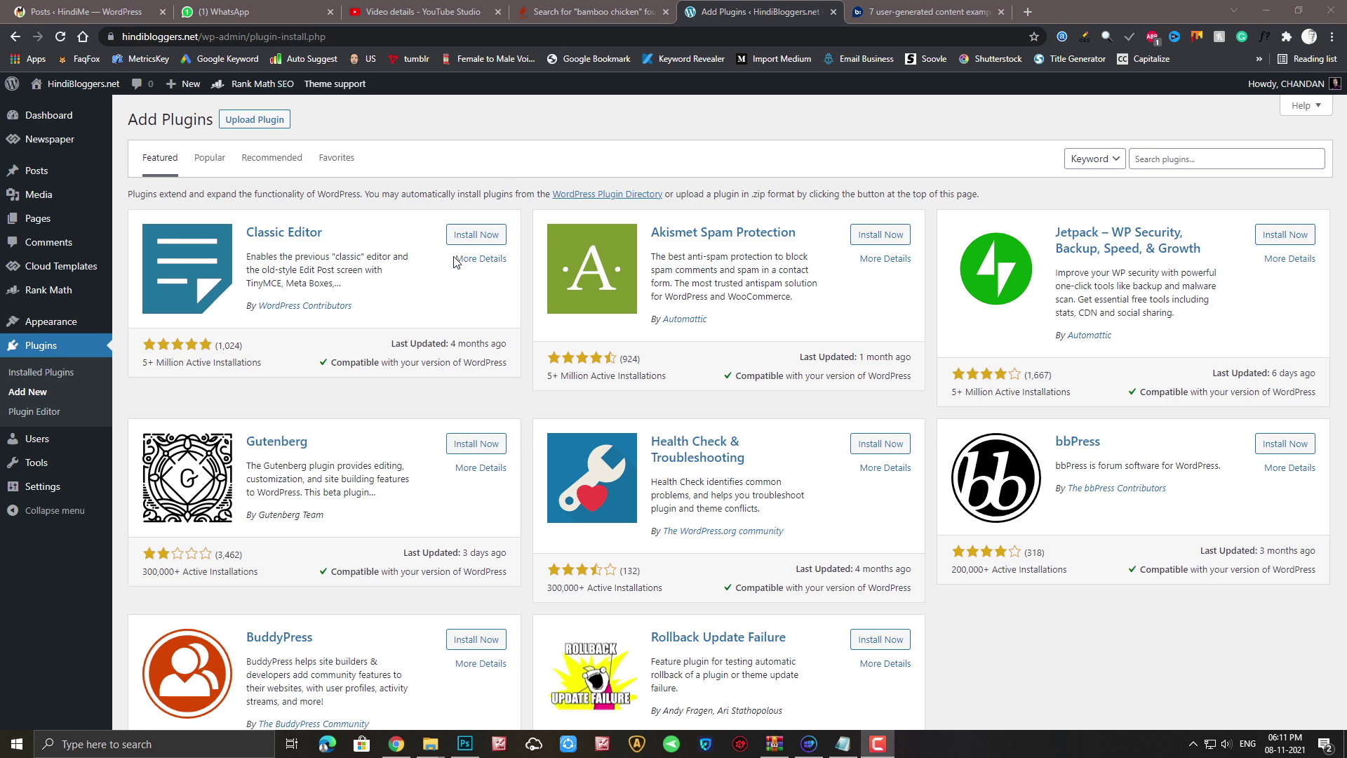
Search the plugin directory for "ithemes" and install and activate the iThemes Security plugin.
left_click(30, 397)
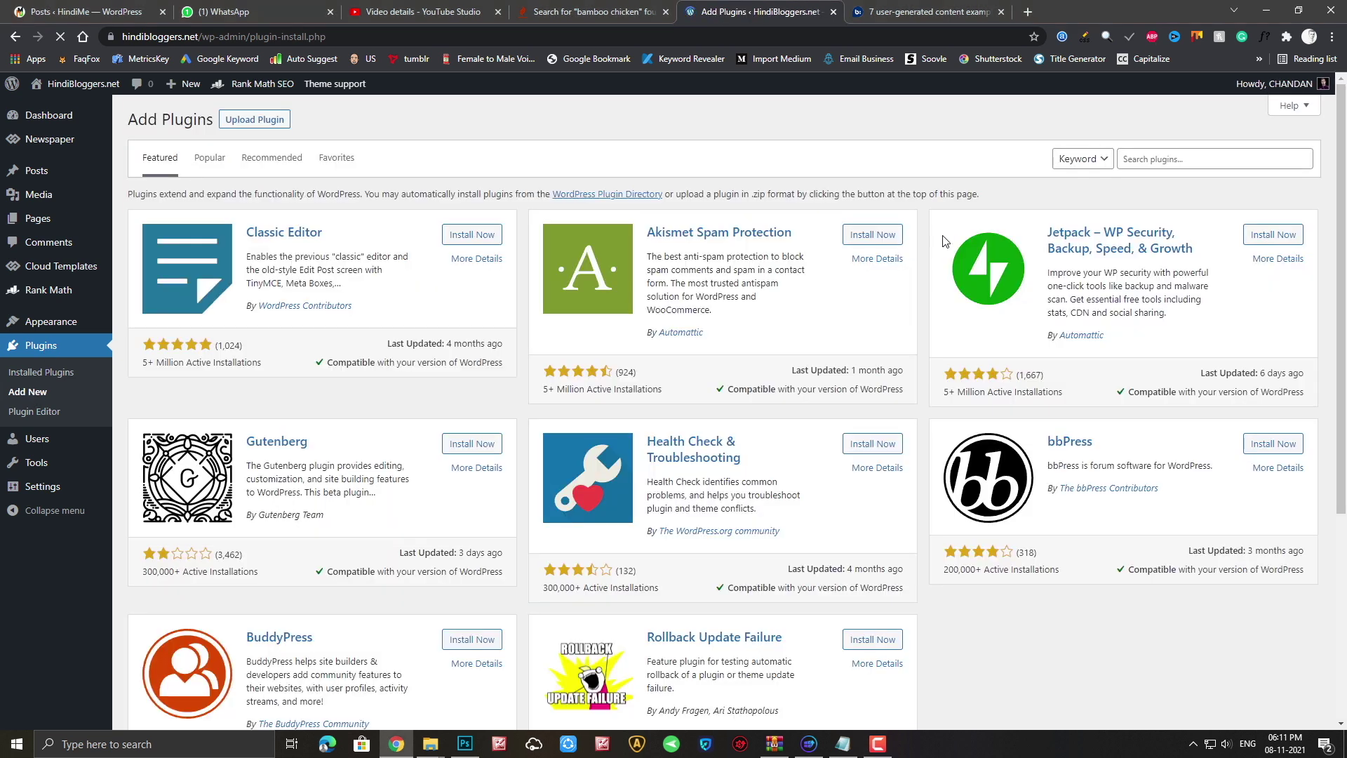
left_click(1222, 157)
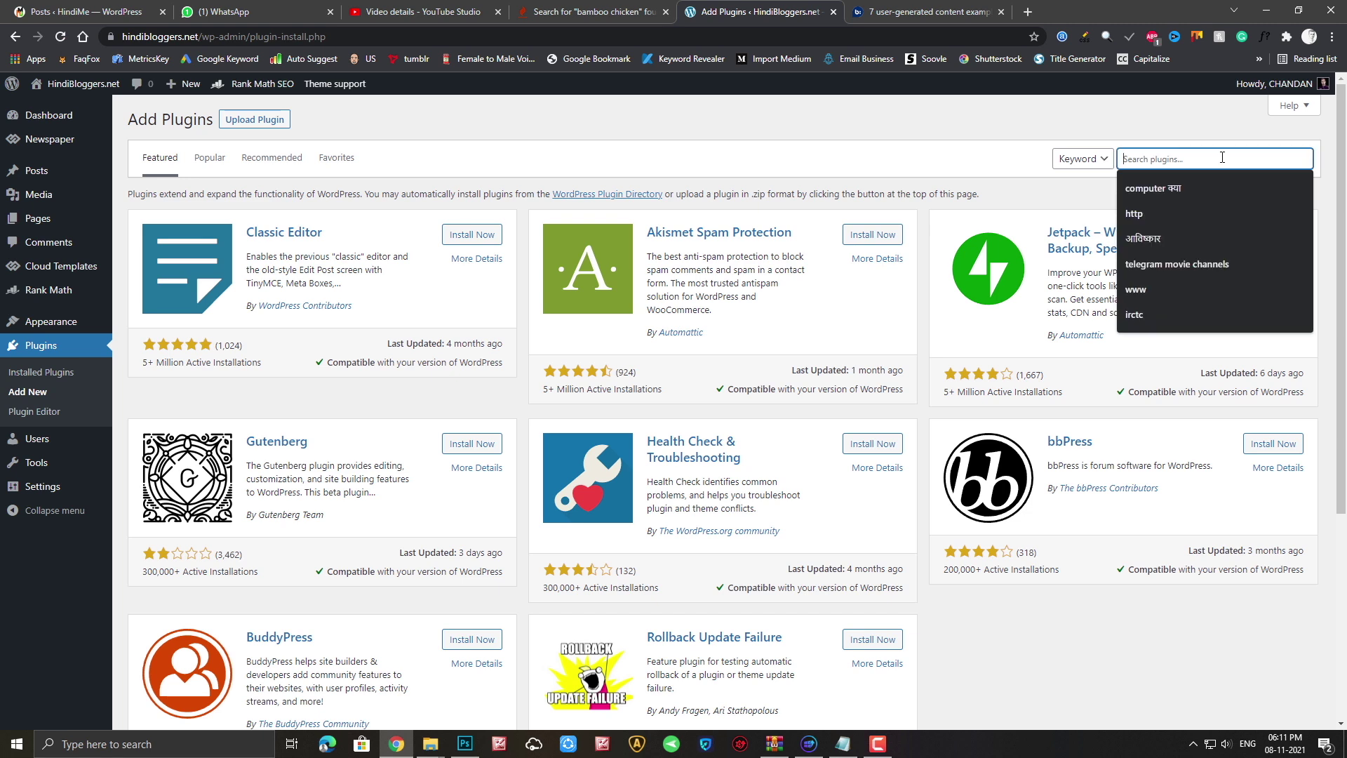
type("ithemes")
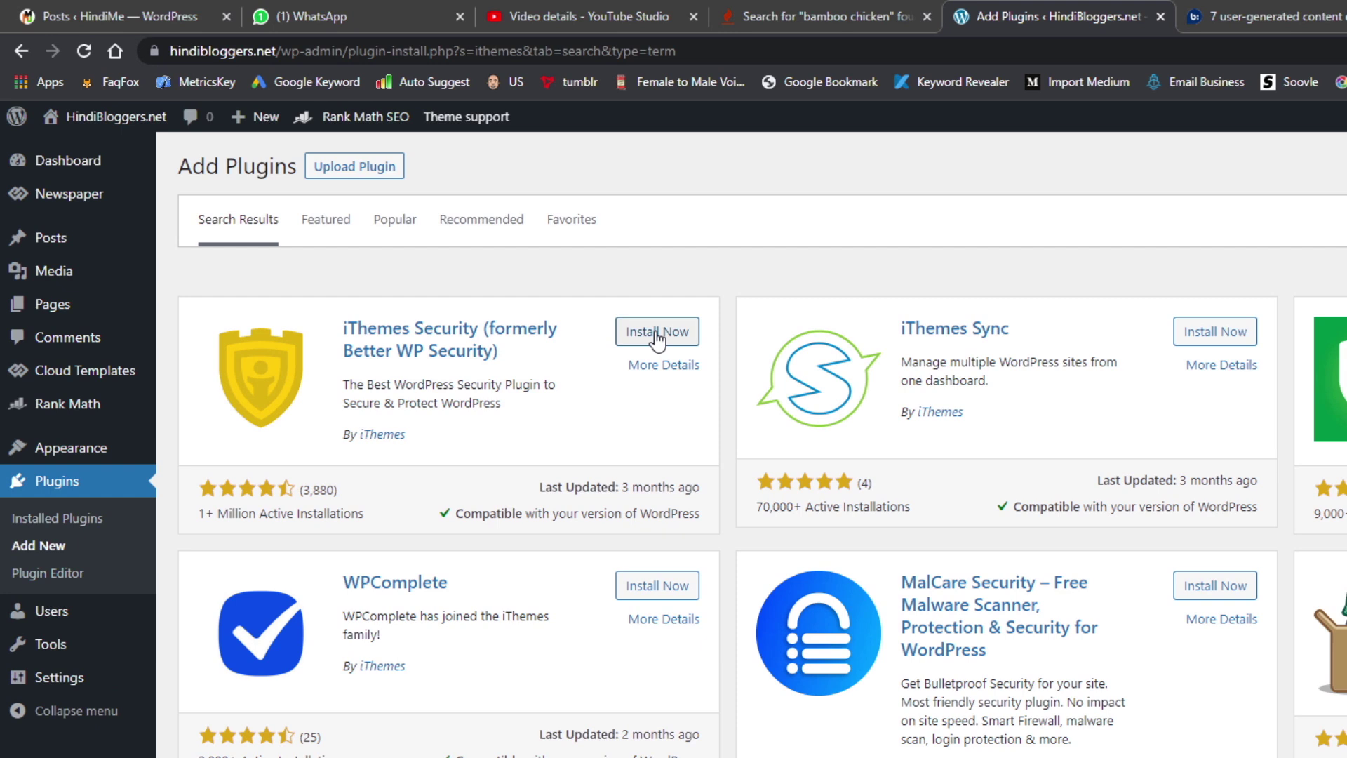
left_click(658, 340)
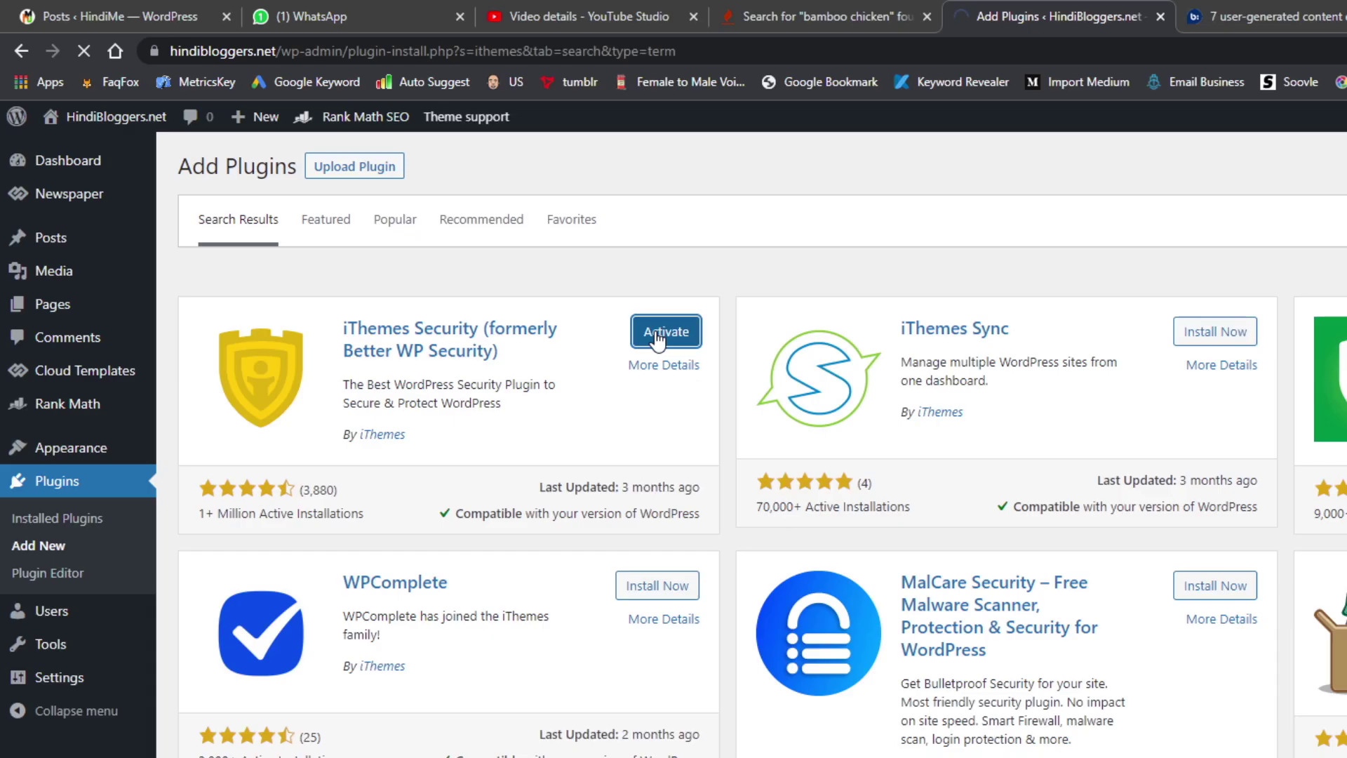
left_click(656, 339)
Start the iThemes Security setup for a Blog website and enforce a password policy for its users.
scroll(267, 649, "down", 4)
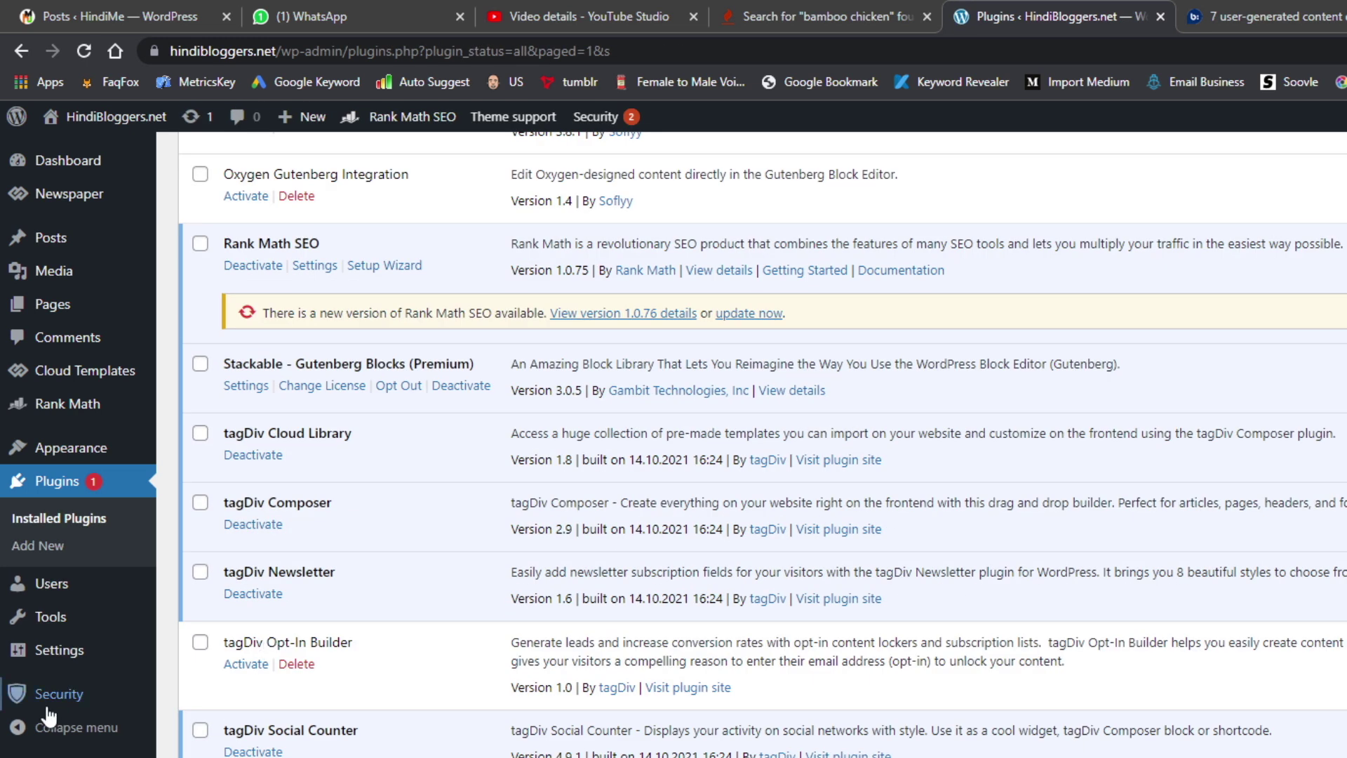
mouse_move(84, 708)
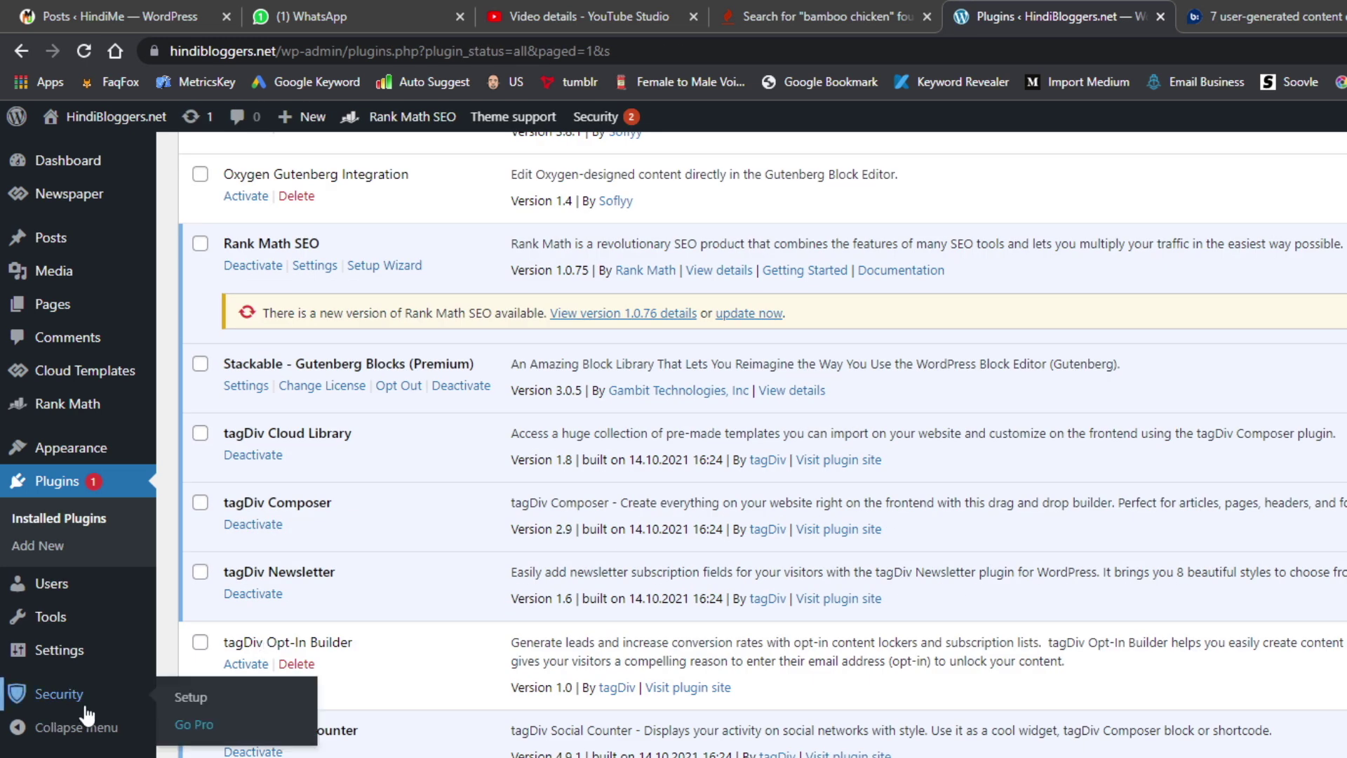
left_click(190, 698)
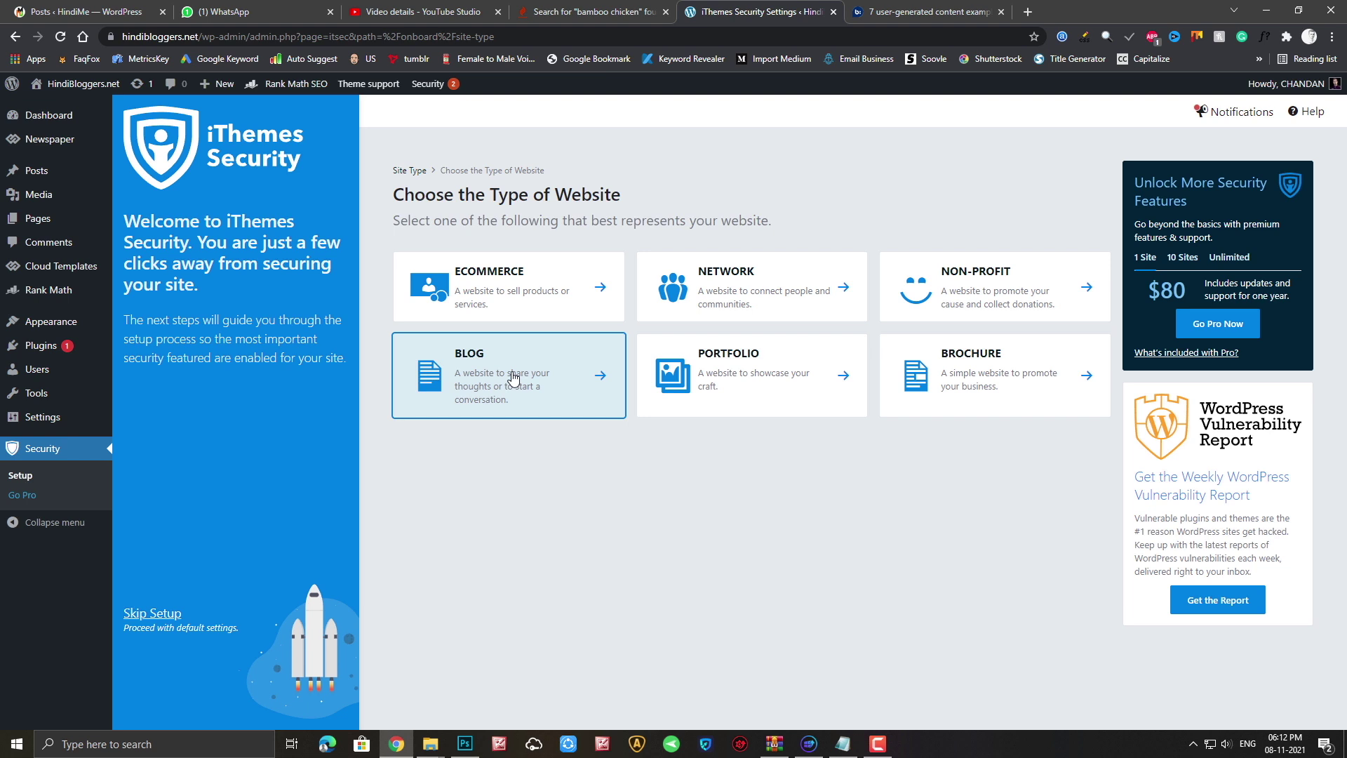
left_click(512, 379)
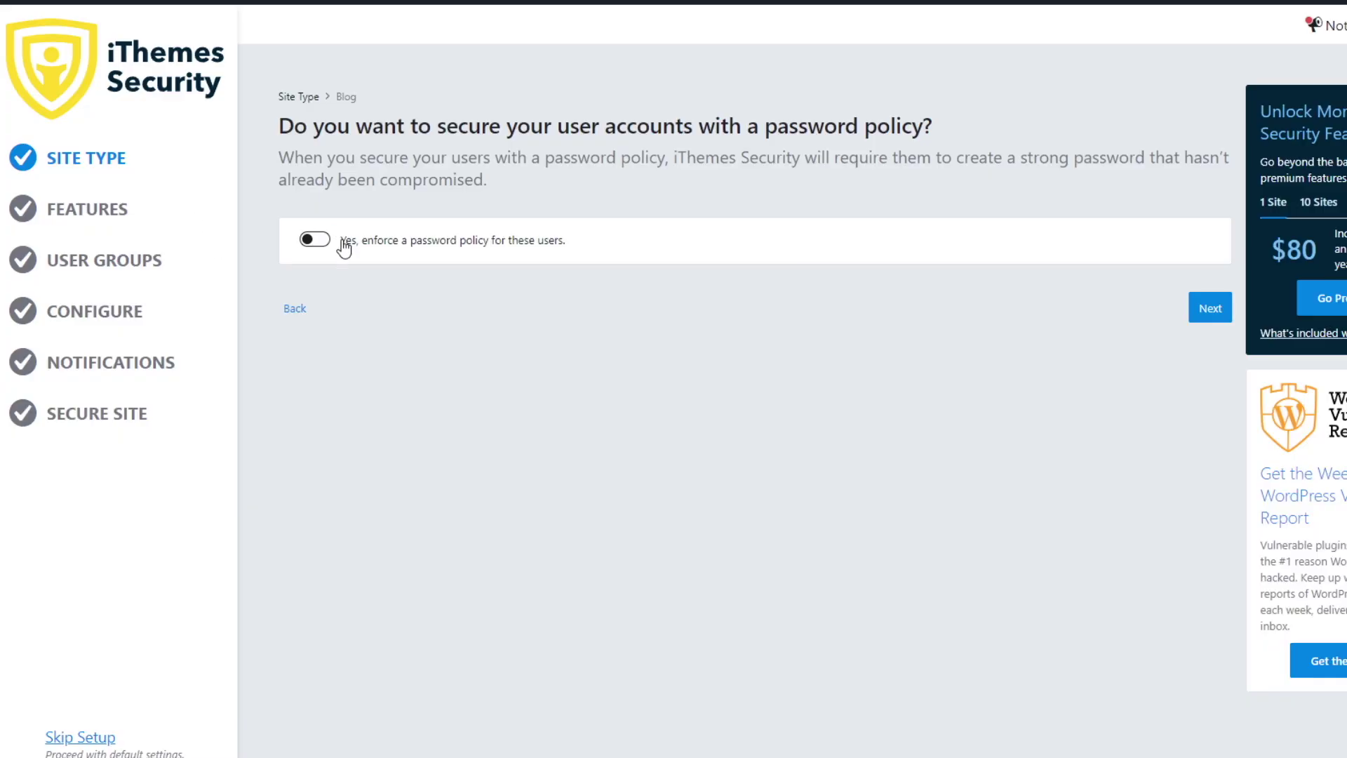
left_click(343, 243)
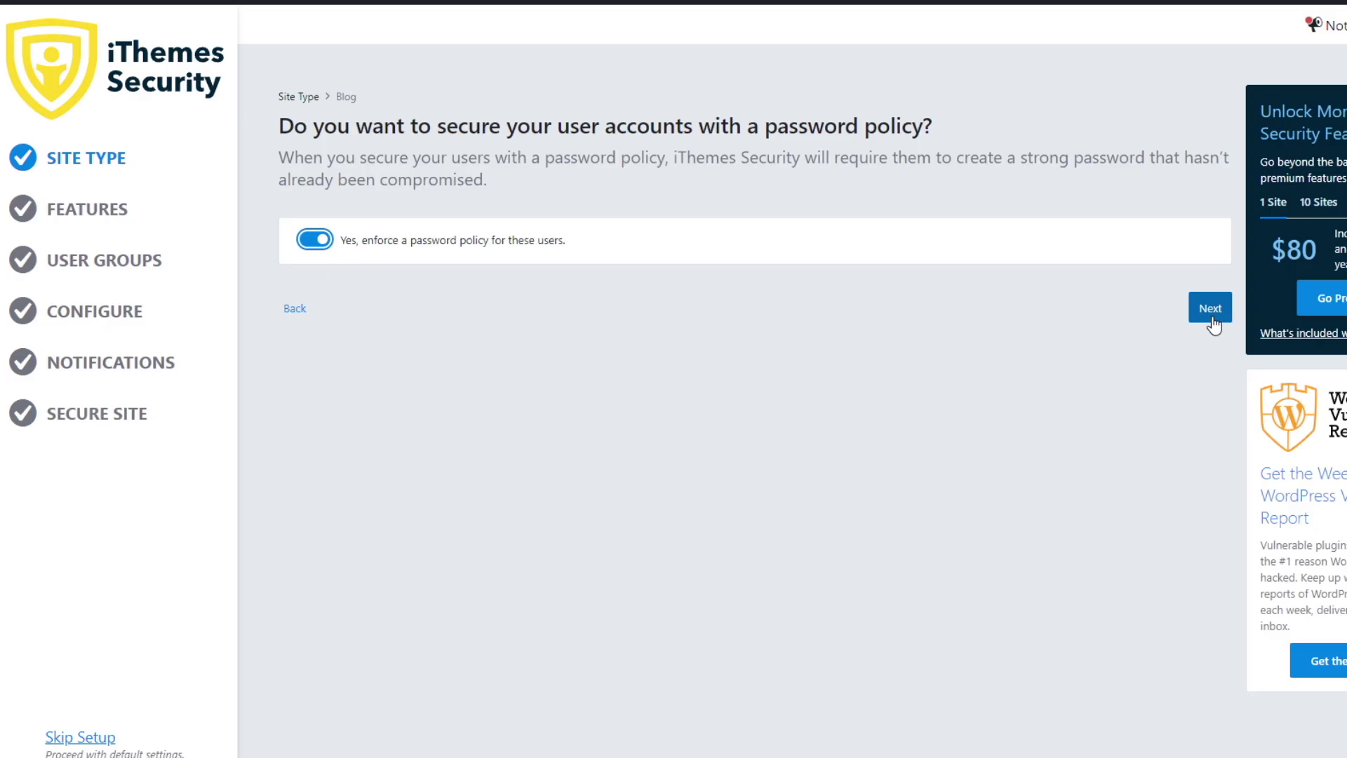
left_click(1210, 309)
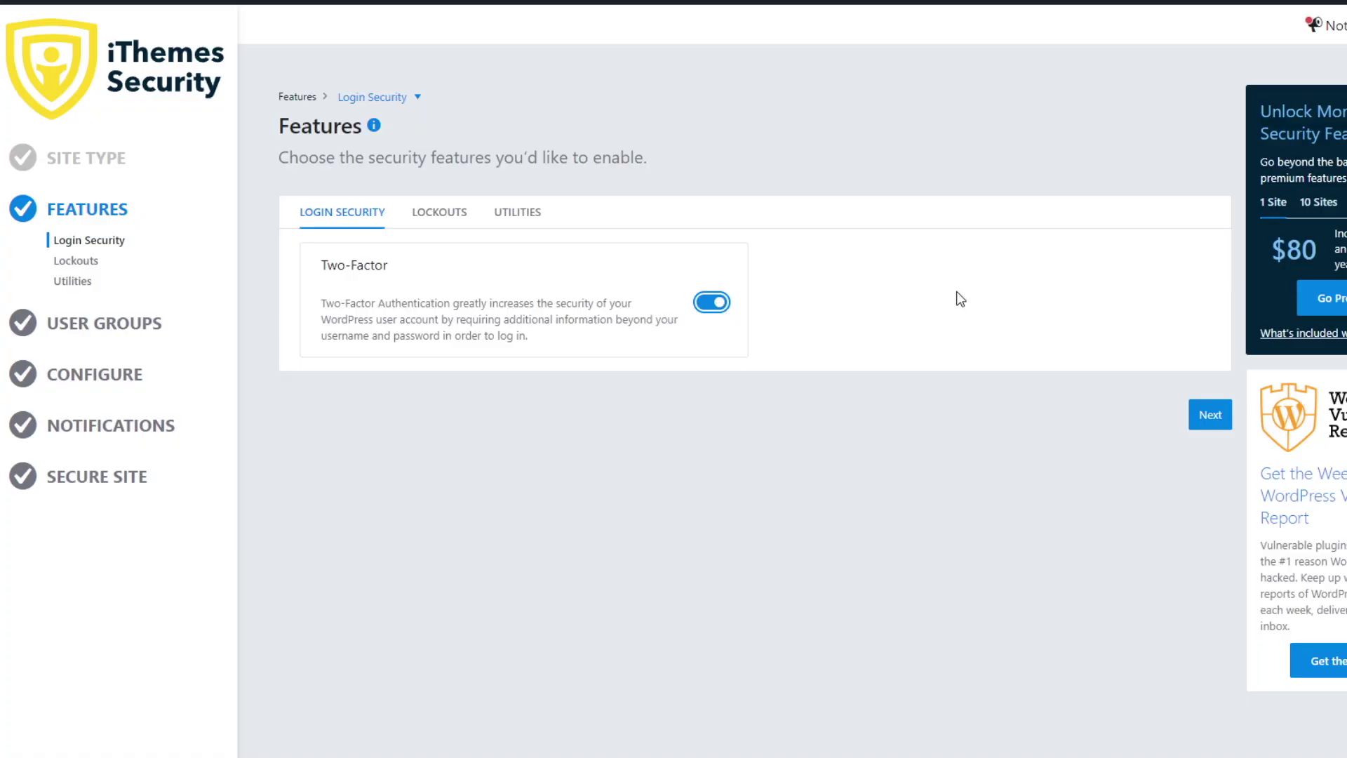
Keep Two-Factor, Local and Network Brute Force, and Security Check Pro enabled, and continue with the default user groups without customizing them.
left_click(1219, 418)
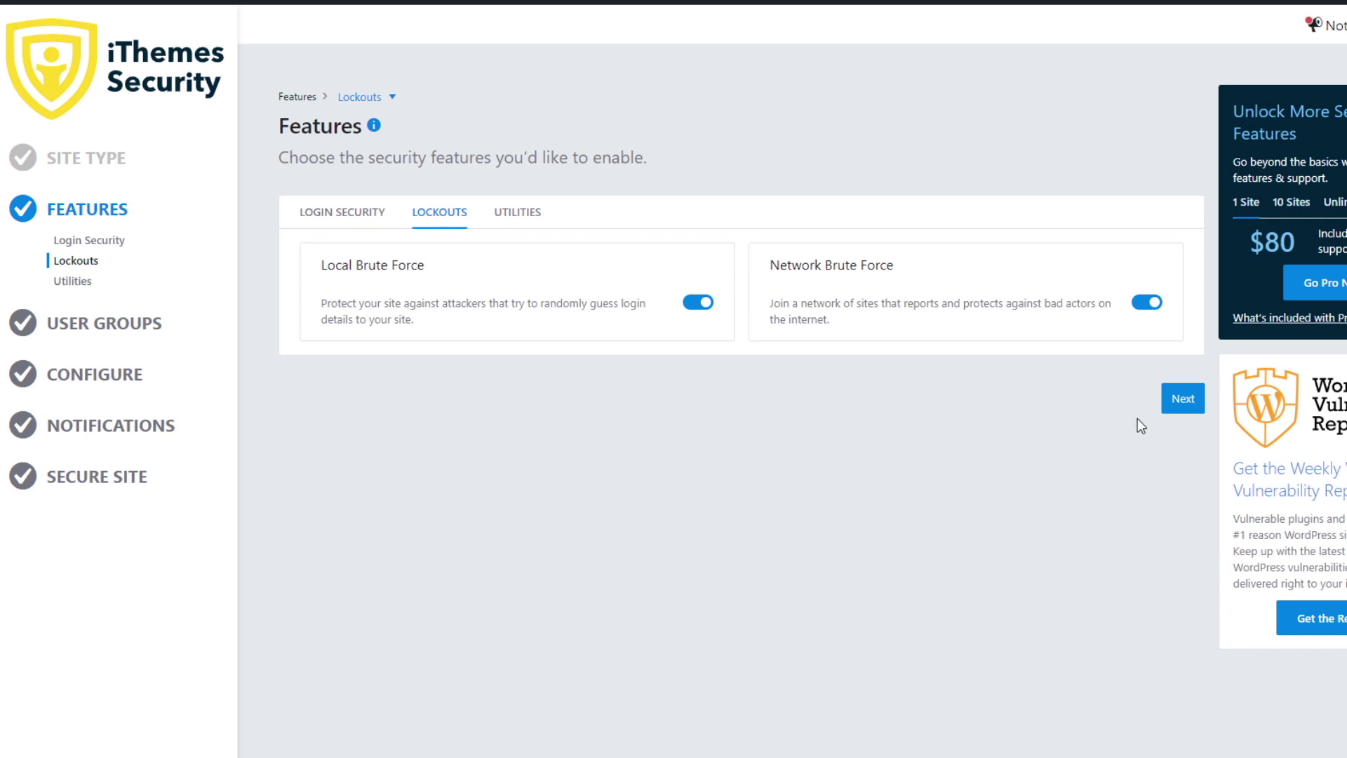
left_click(1183, 399)
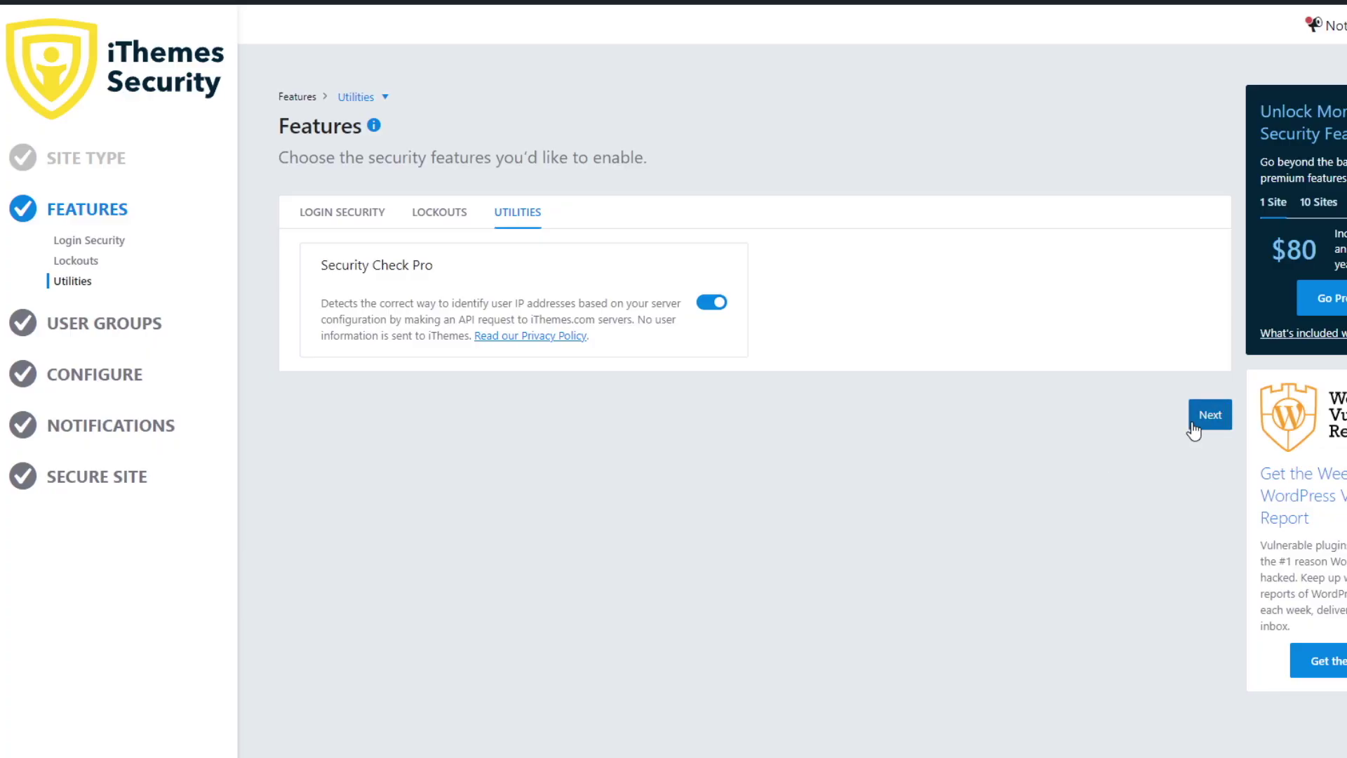
left_click(1211, 420)
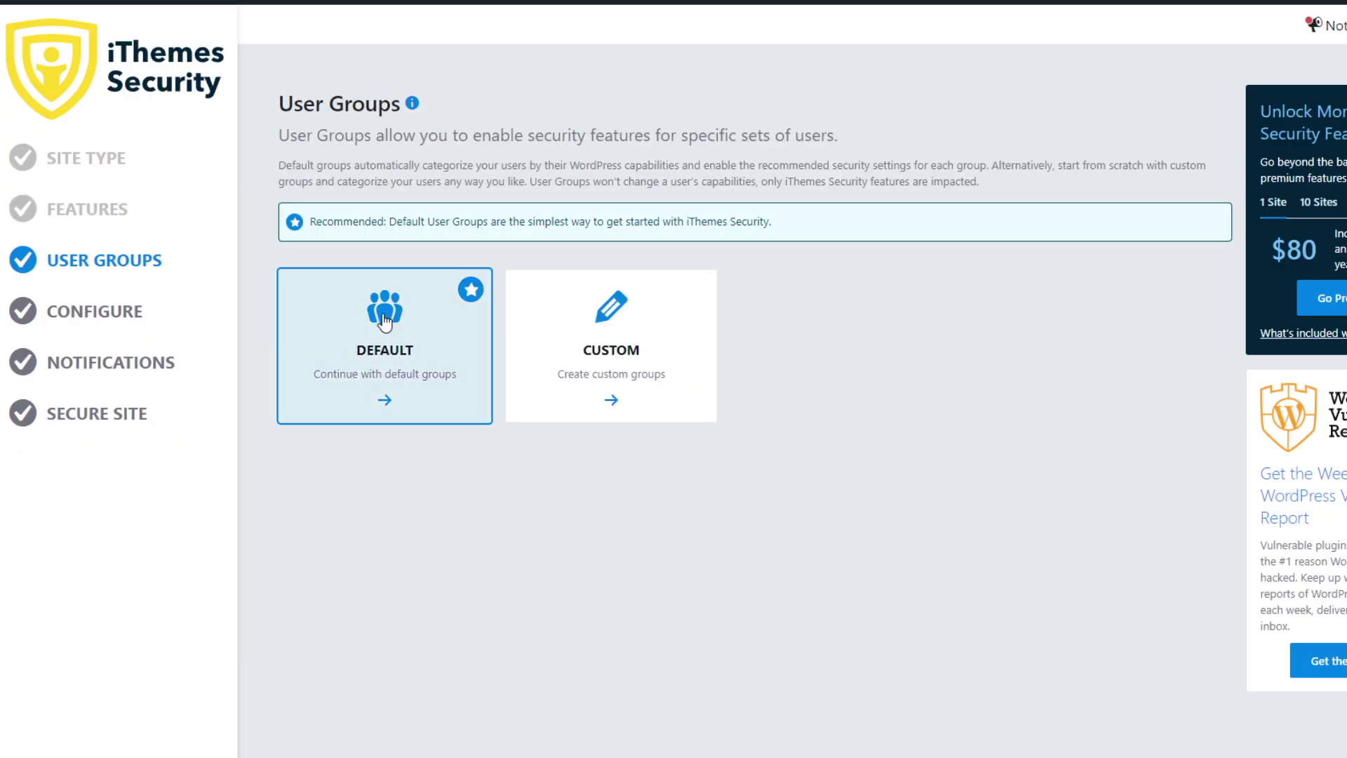
left_click(442, 347)
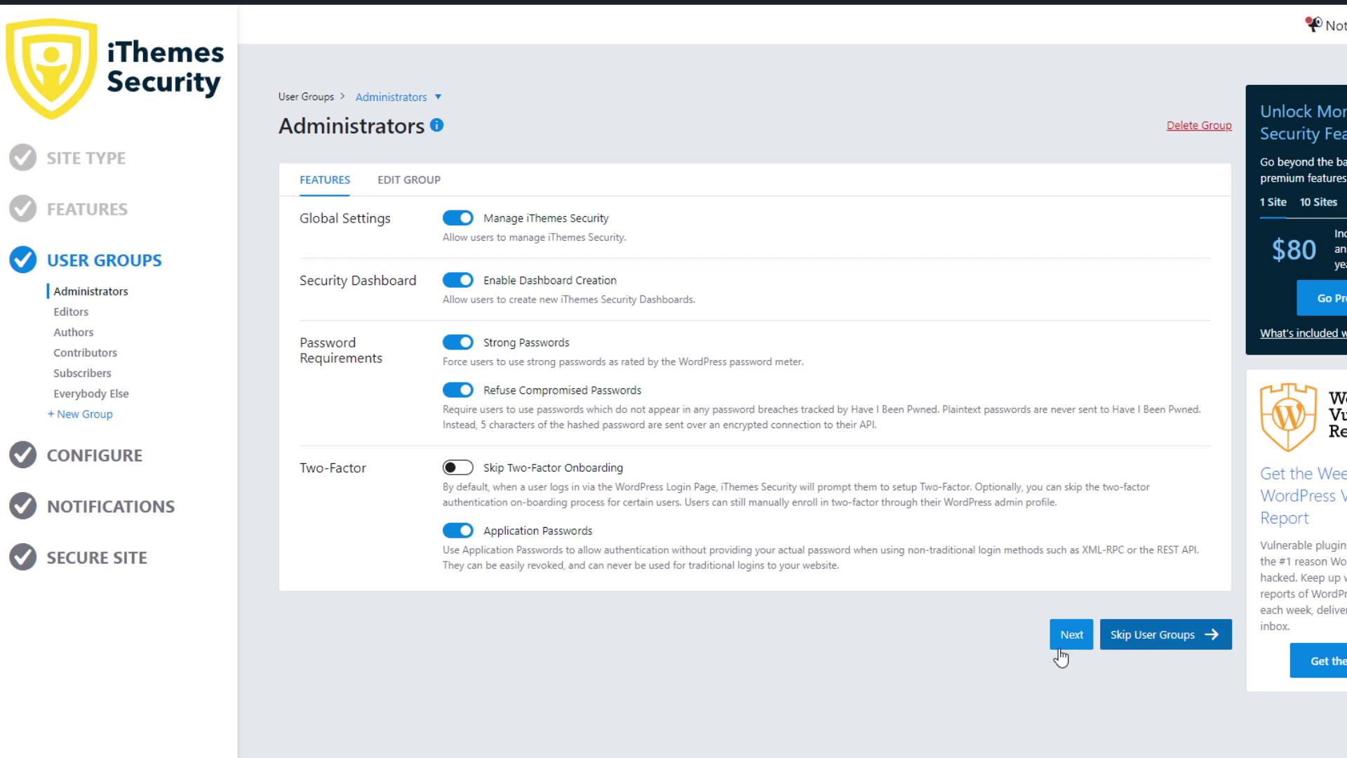
left_click(1140, 638)
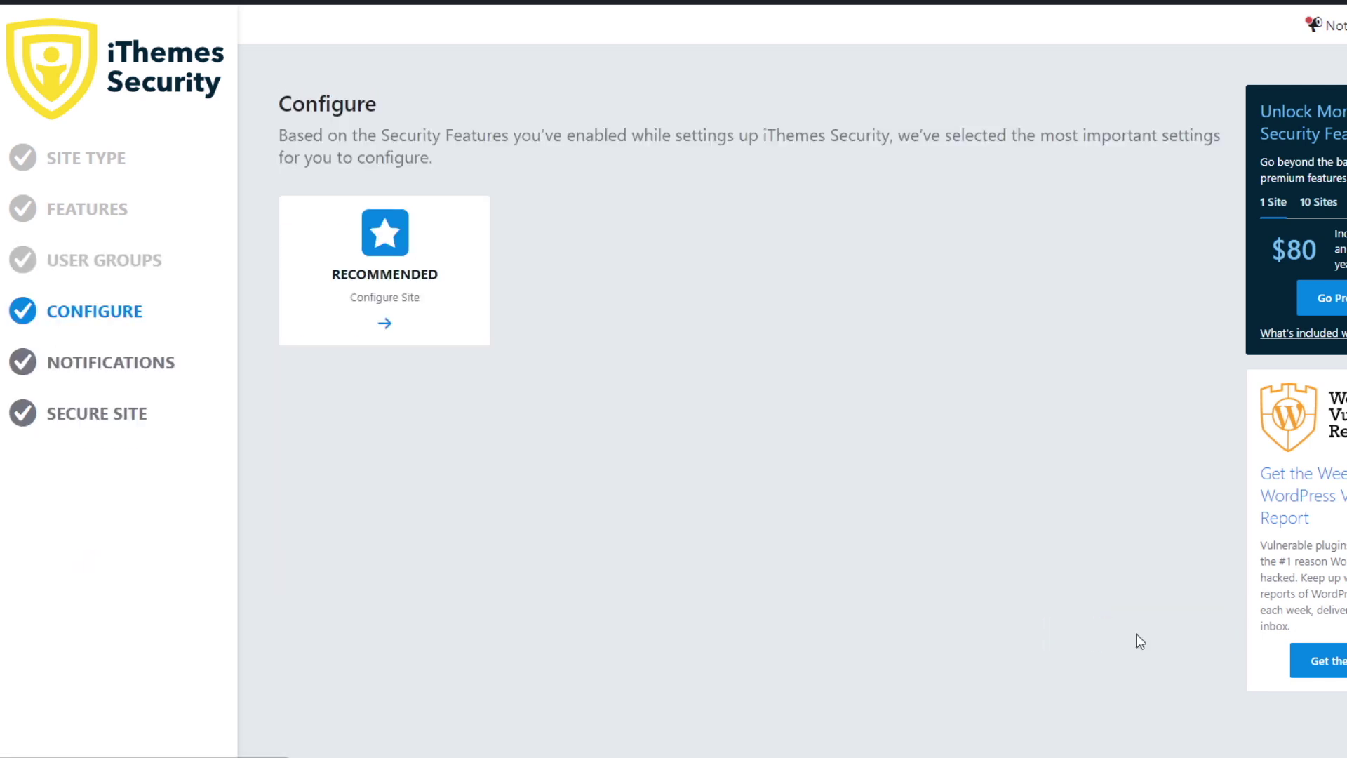
Open the recommended site configuration and add the current IP address to the authorized hosts list.
left_click(447, 276)
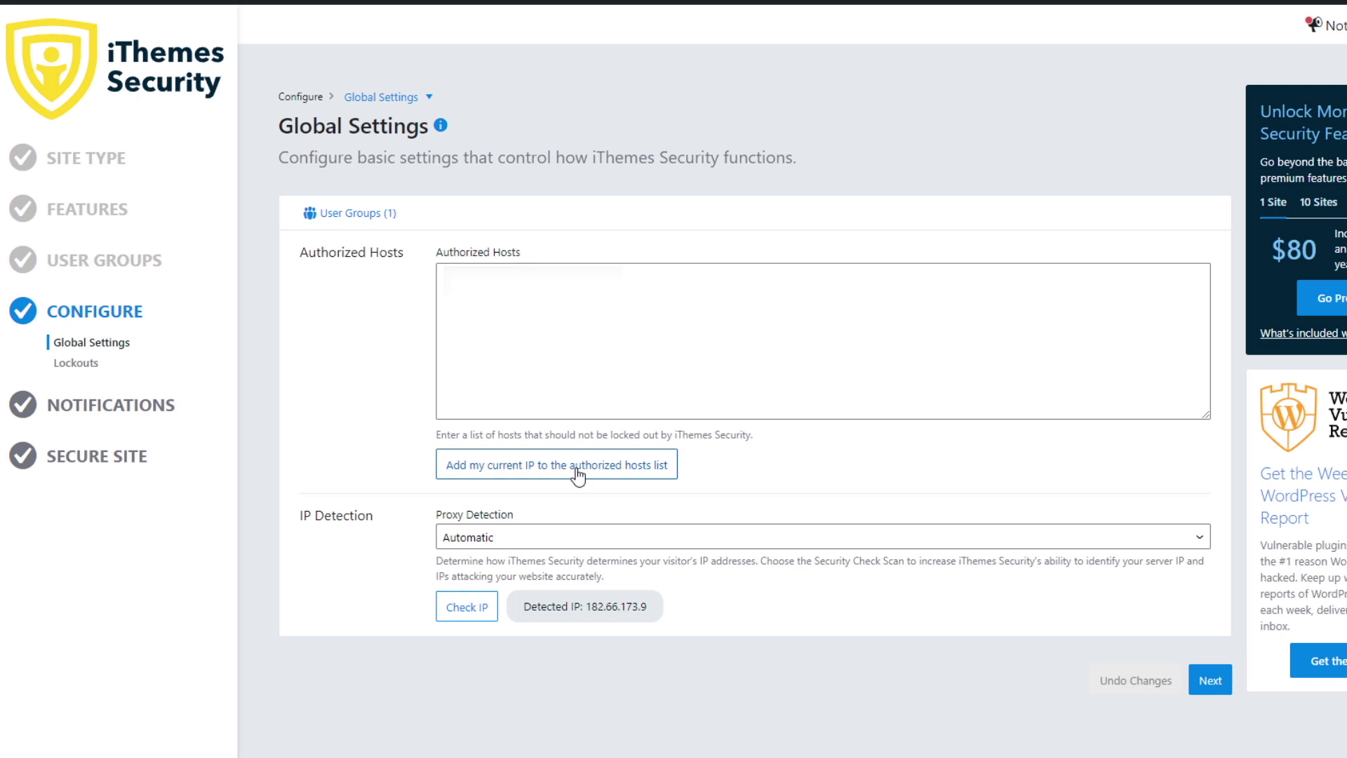
left_click(577, 475)
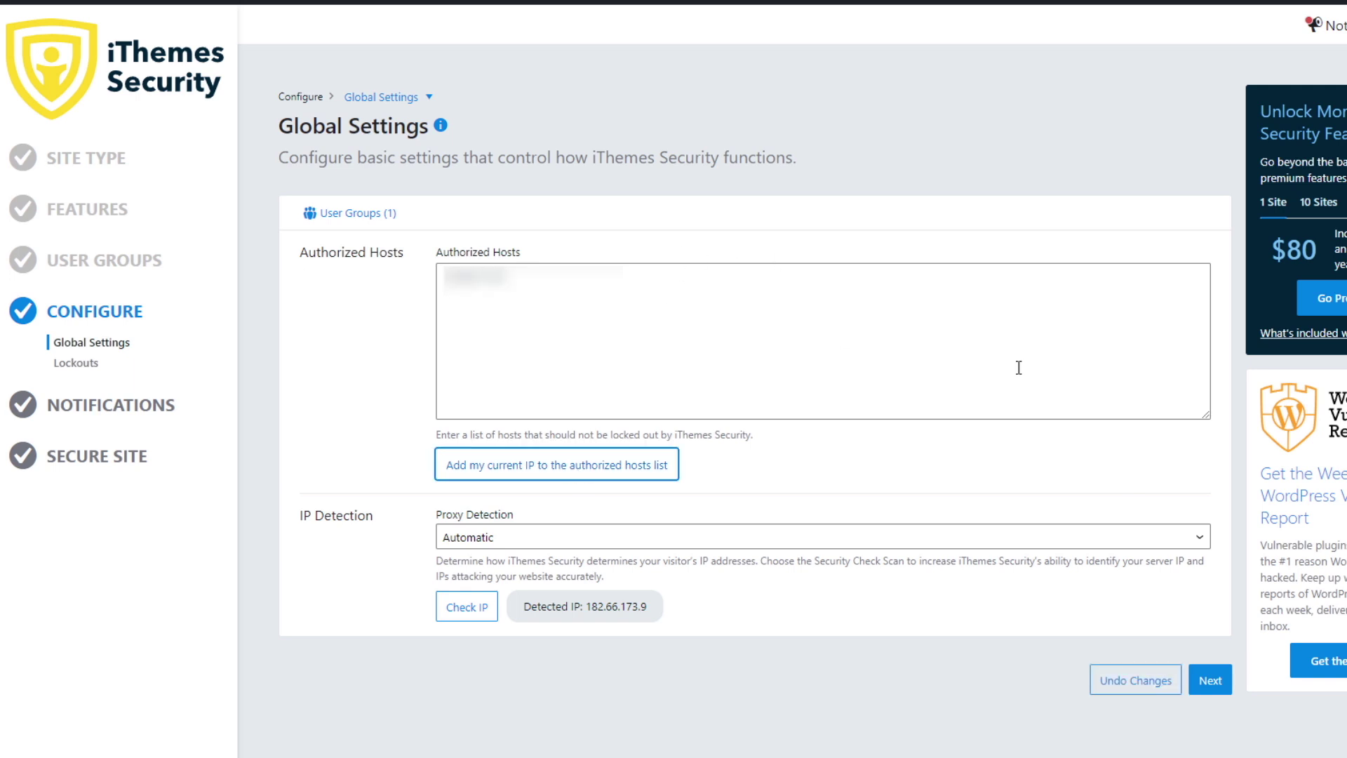
left_click(1201, 688)
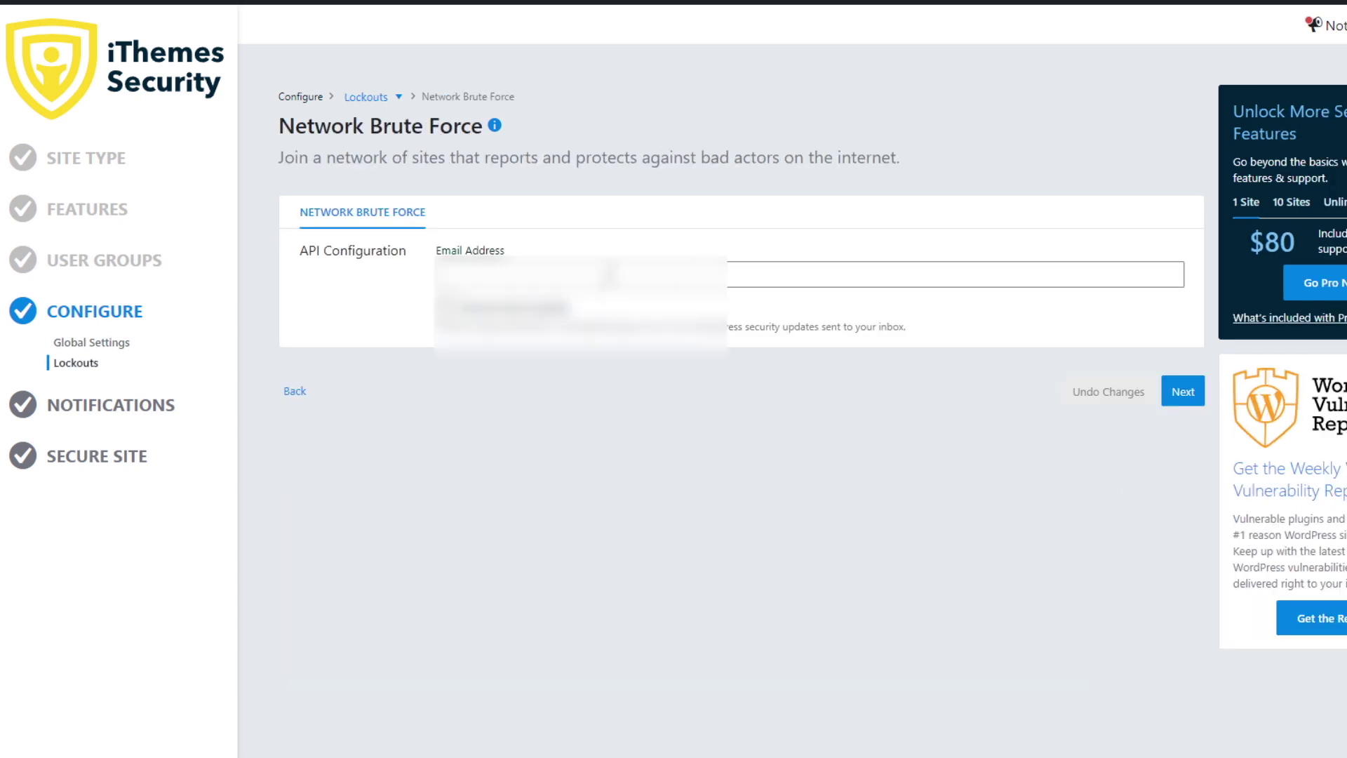
Enter the email address for the Network Brute Force API configuration and accept the default Notification Center settings.
left_click(609, 276)
left_click(1082, 487)
left_click(620, 282)
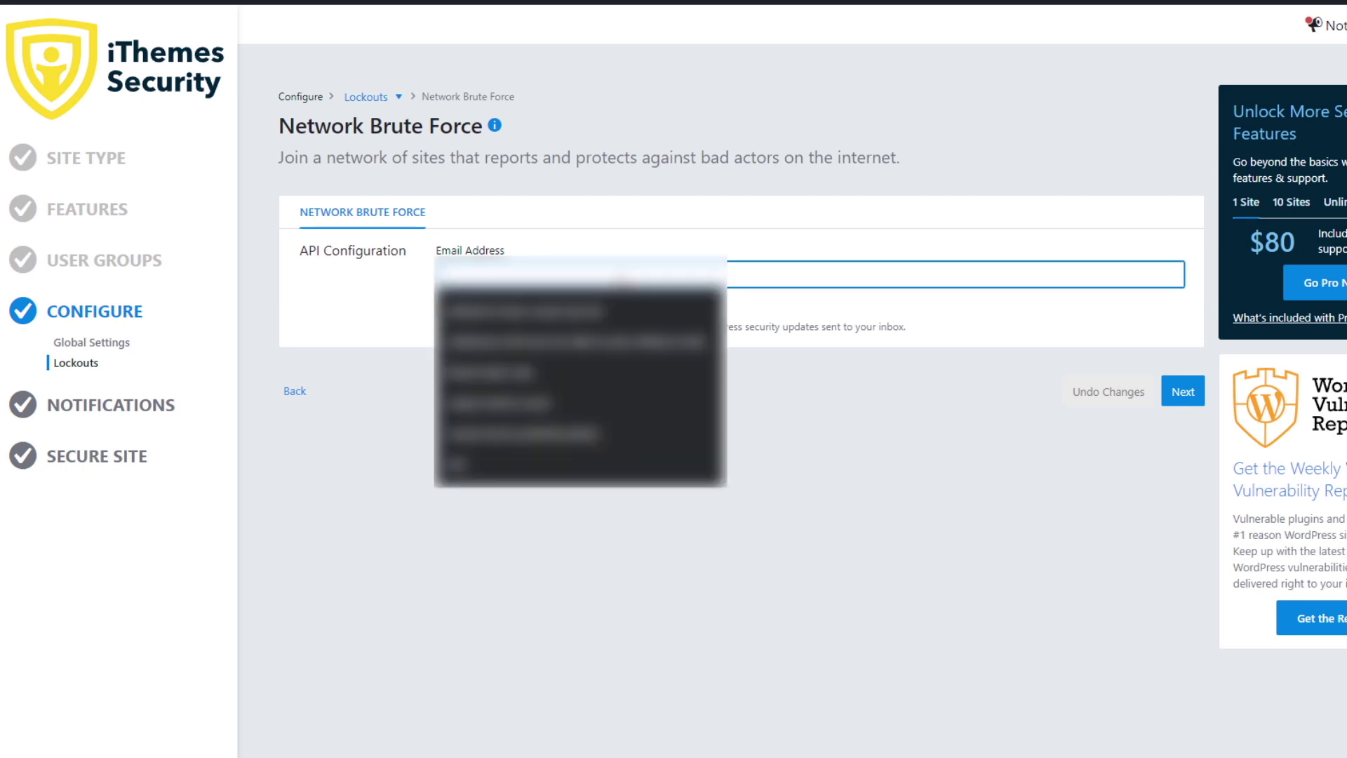
type("p")
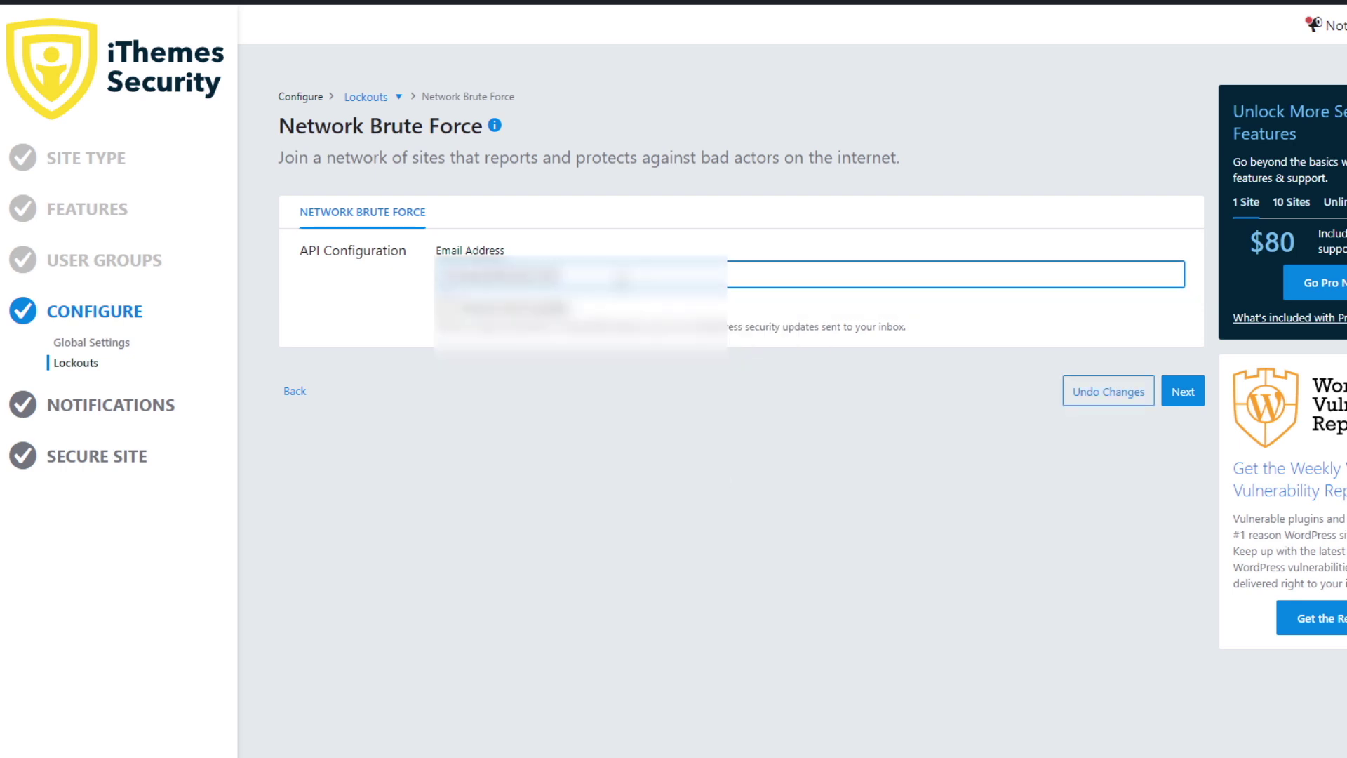
left_click(1183, 392)
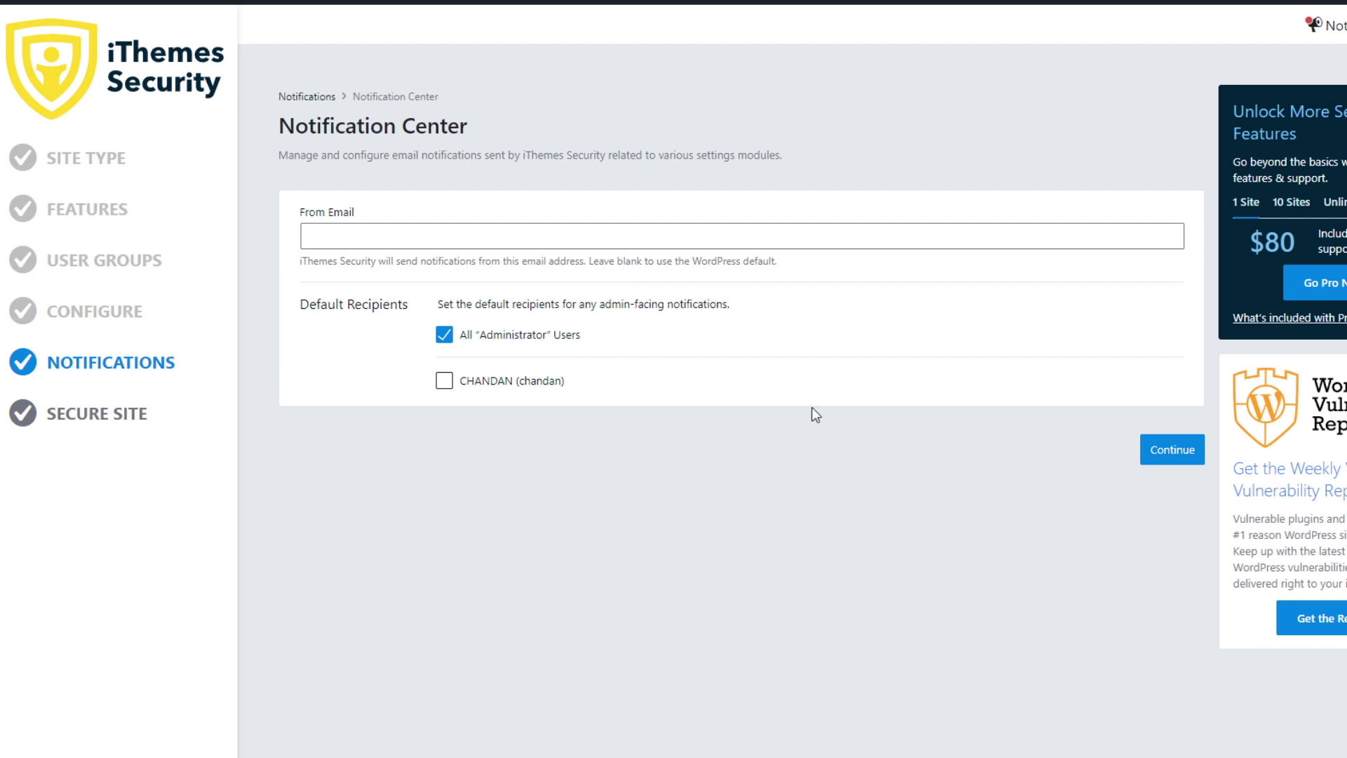
left_click(1202, 463)
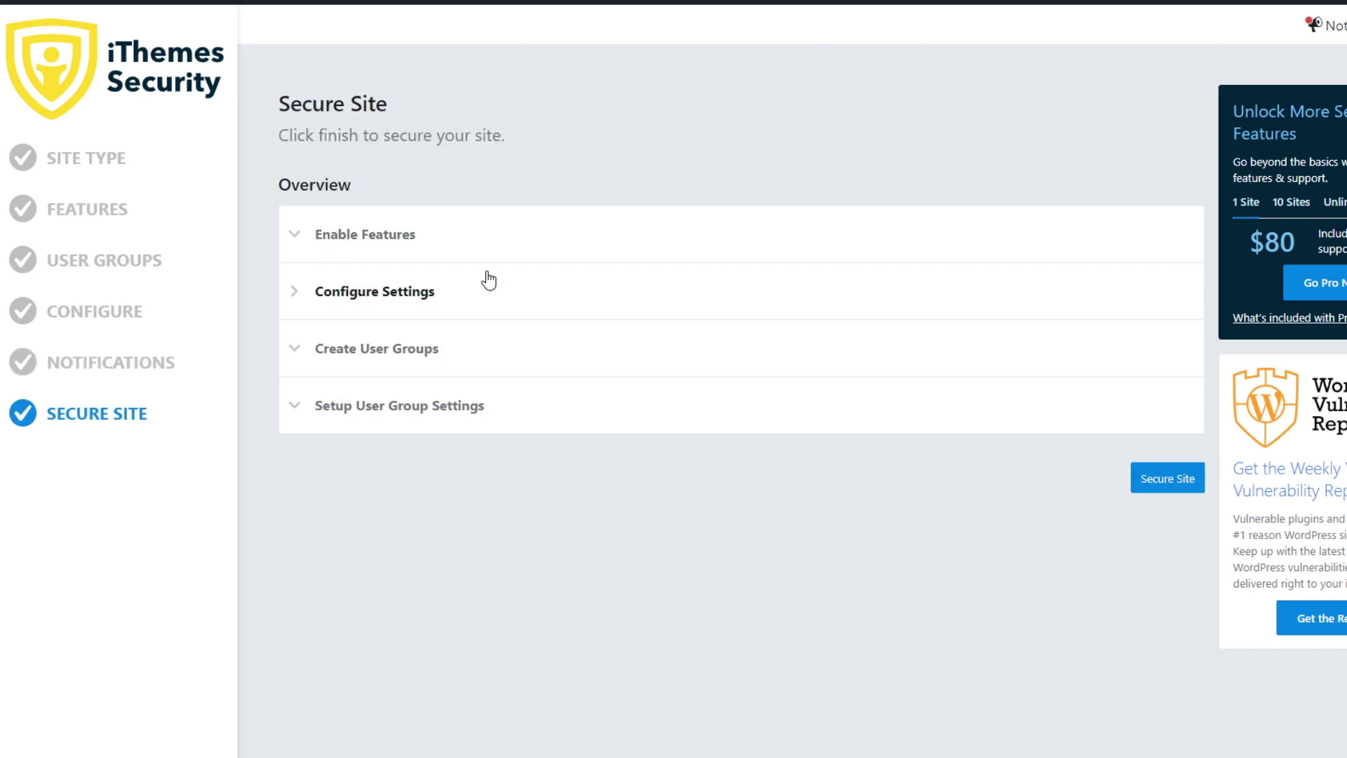
Review the features and user groups in the setup overview, secure the site and finish the setup.
left_click(422, 242)
left_click(393, 437)
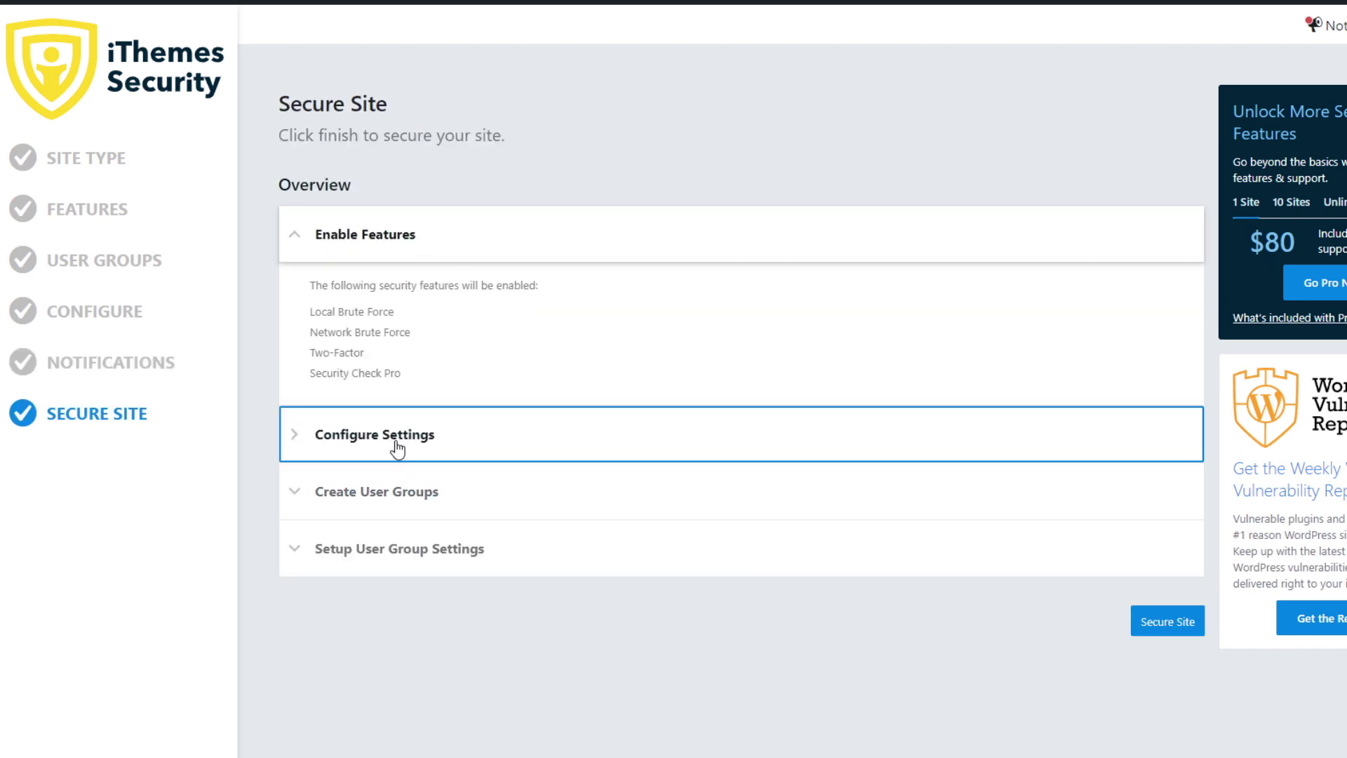
left_click(405, 455)
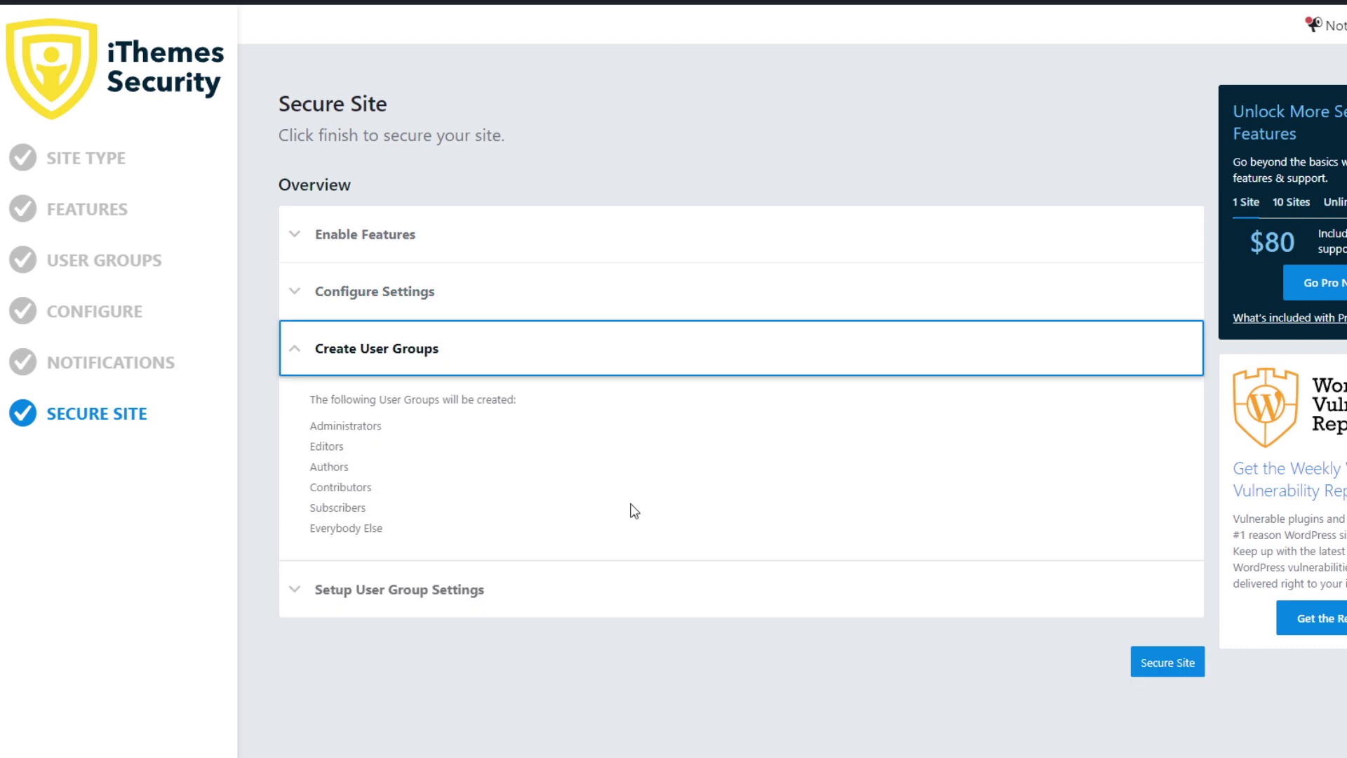
left_click(1186, 667)
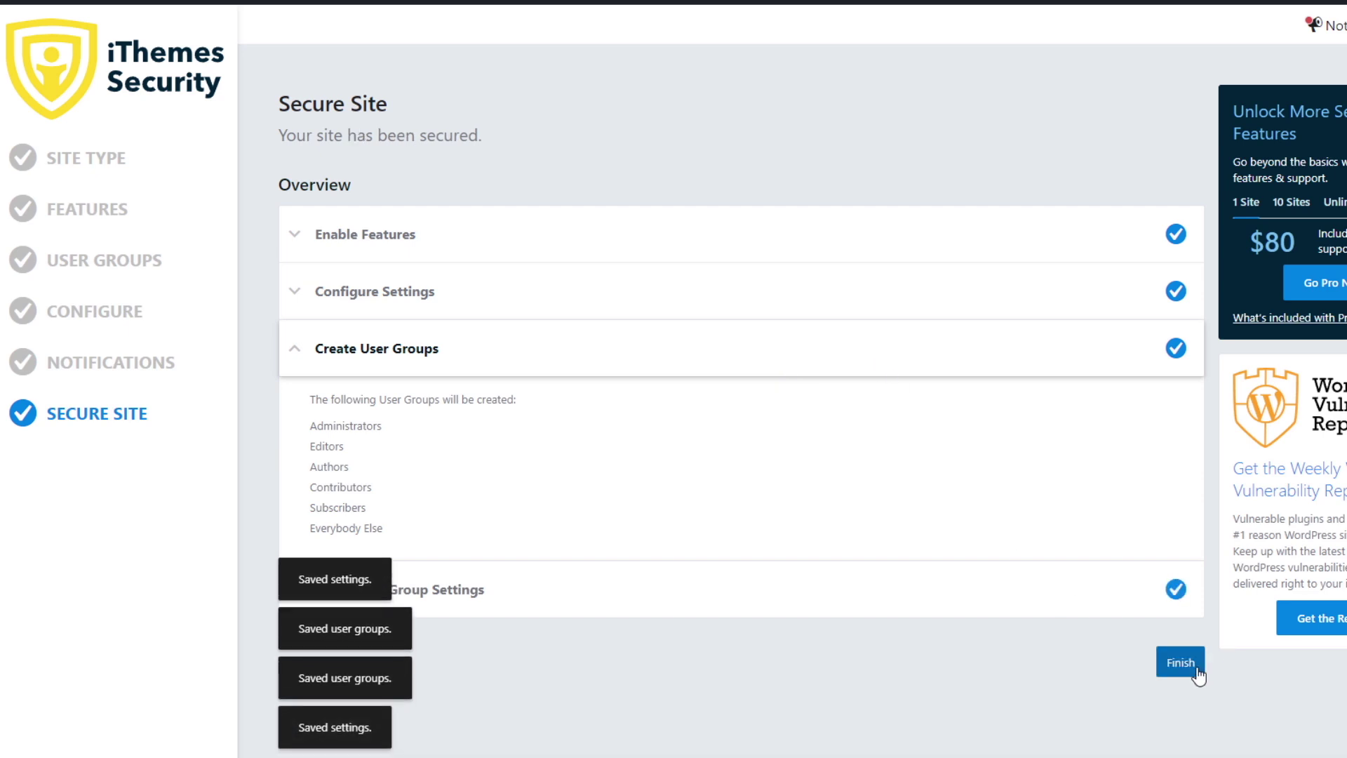
left_click(1181, 663)
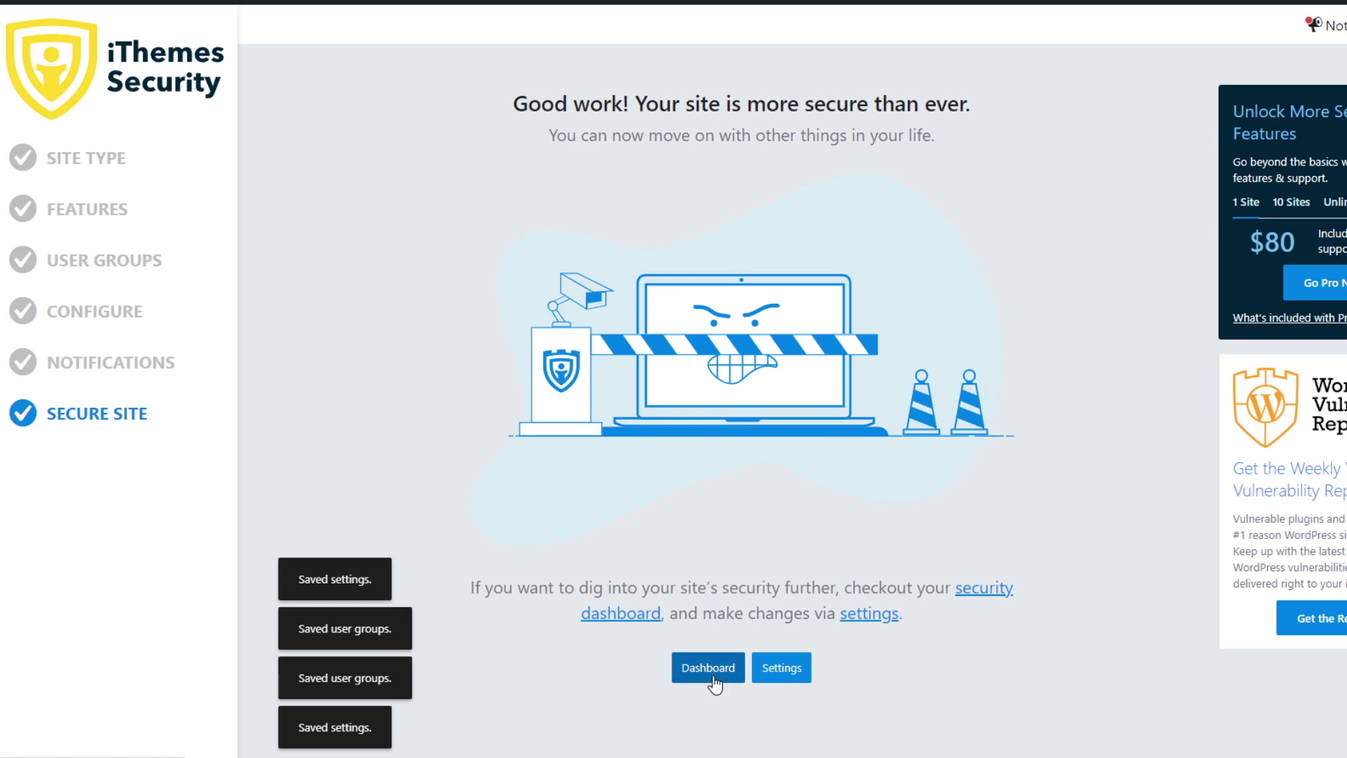
Open the iThemes Security settings and enable the Default Ban List under the Ban Users lockout settings.
left_click(782, 677)
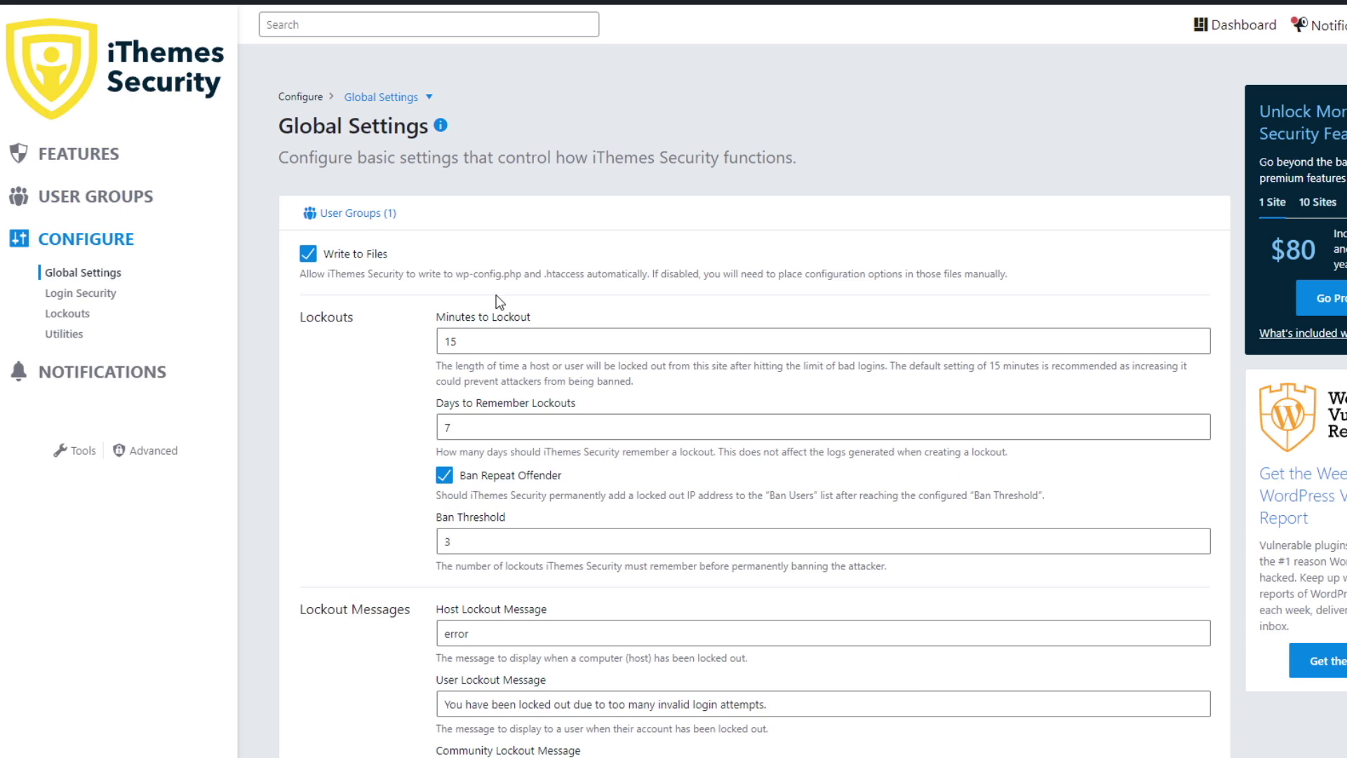
left_click(76, 296)
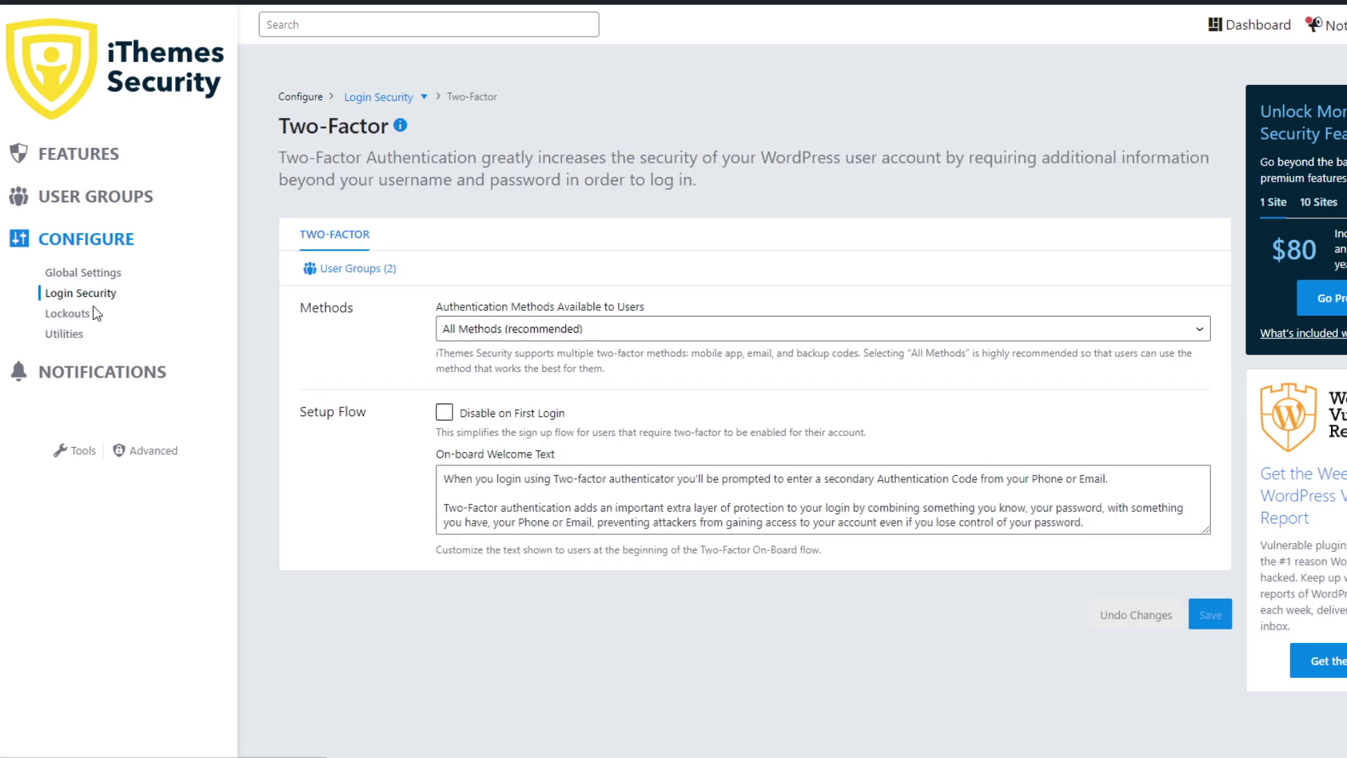
left_click(68, 314)
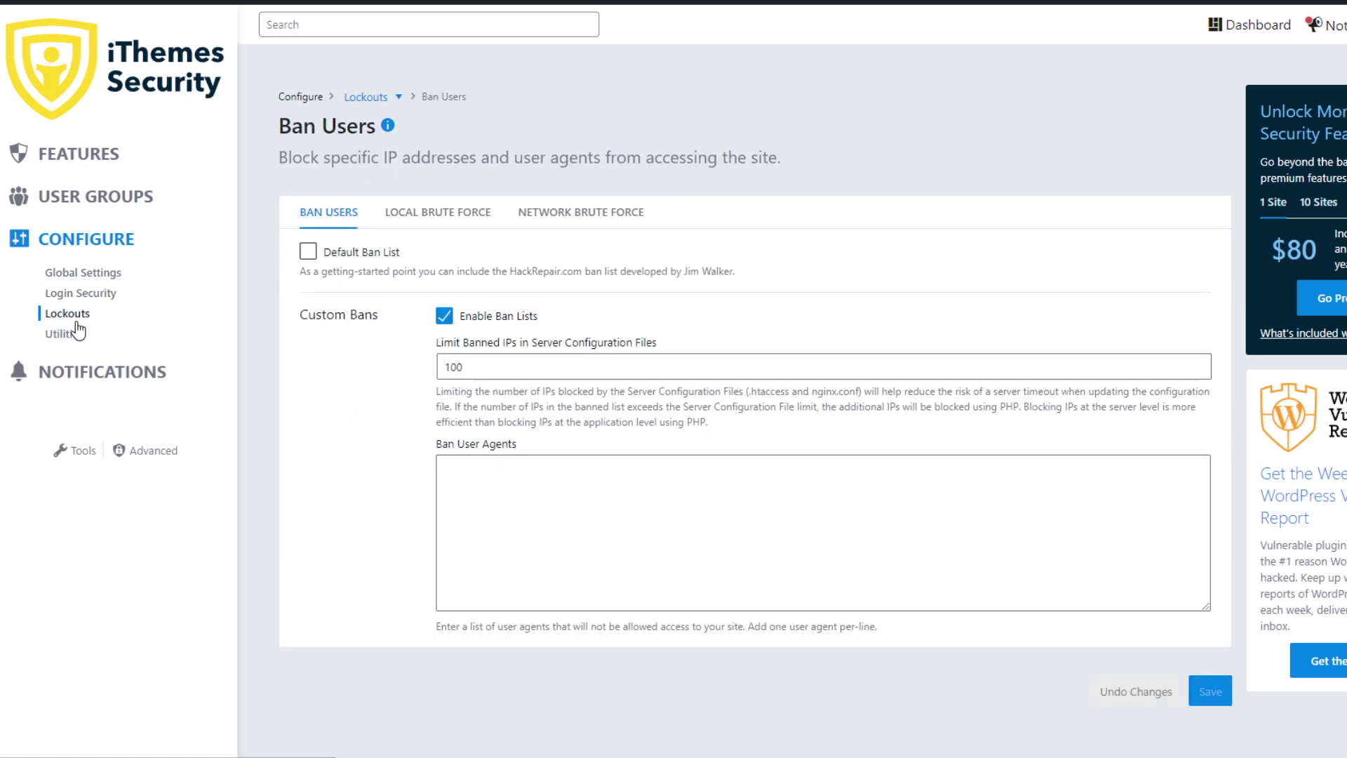
left_click(308, 251)
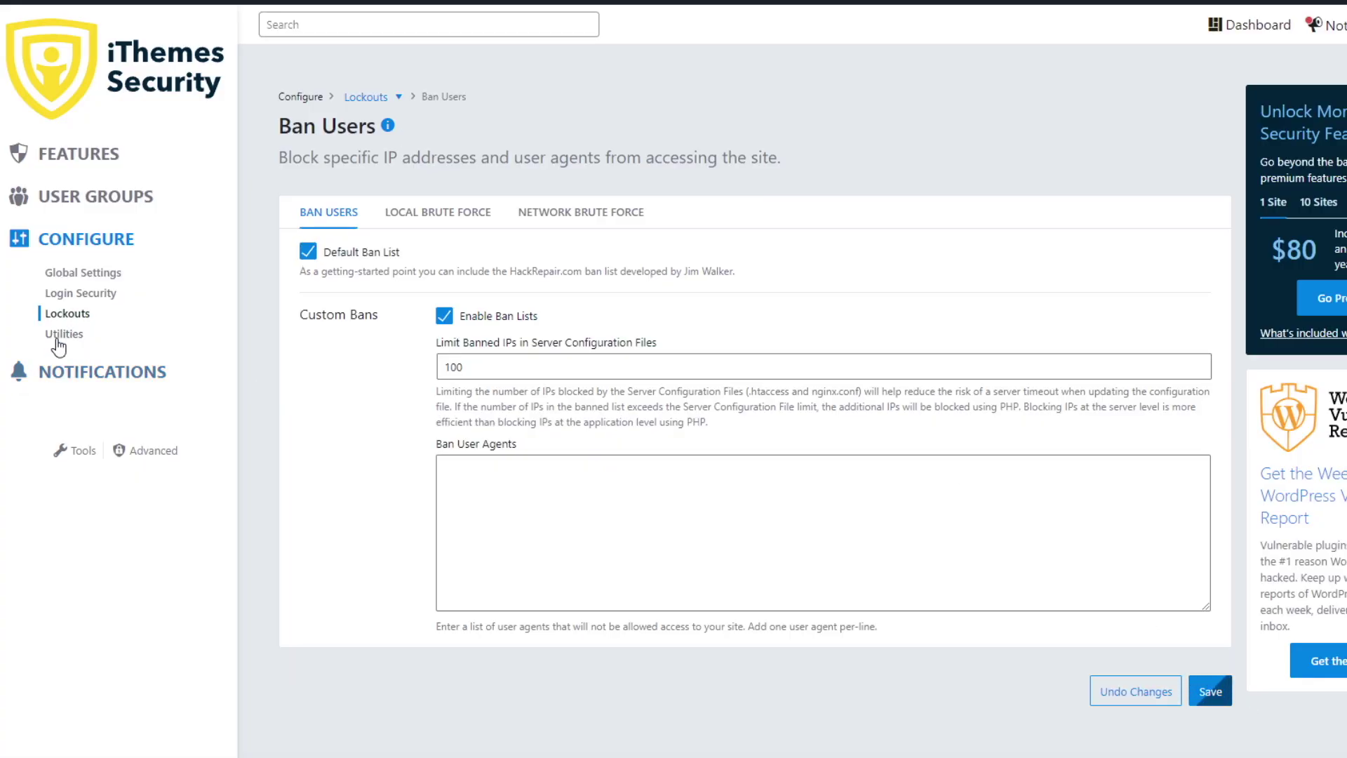
Enable automatic banning of the "admin" user in the Local Brute Force lockout settings.
left_click(482, 213)
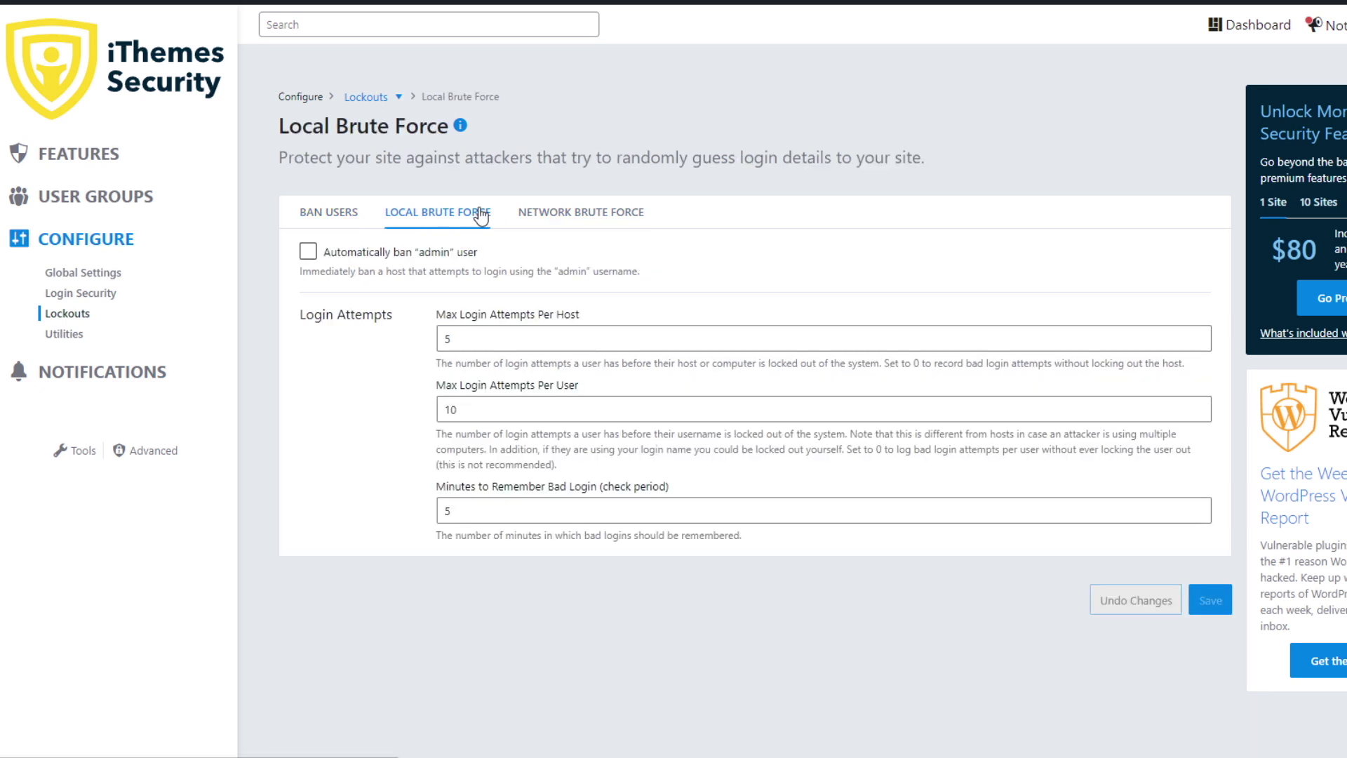
left_click(363, 261)
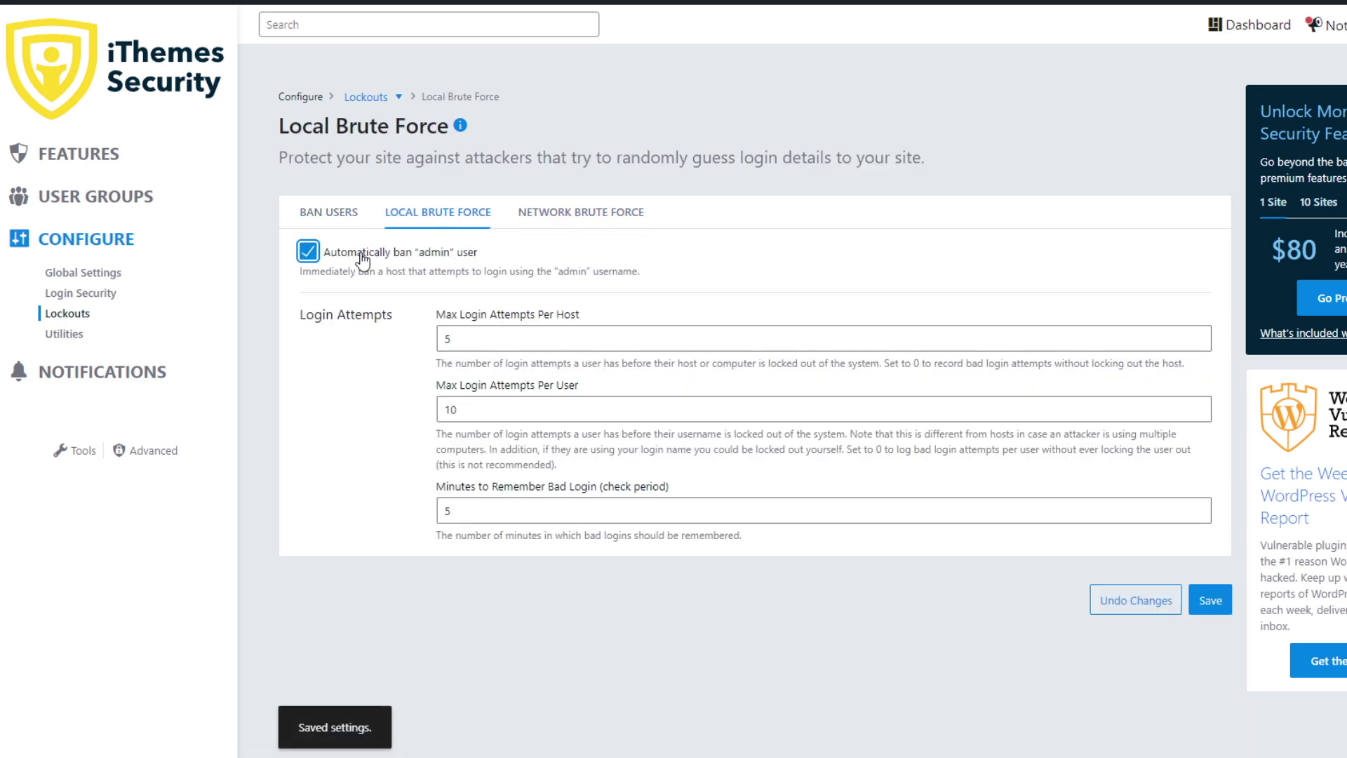